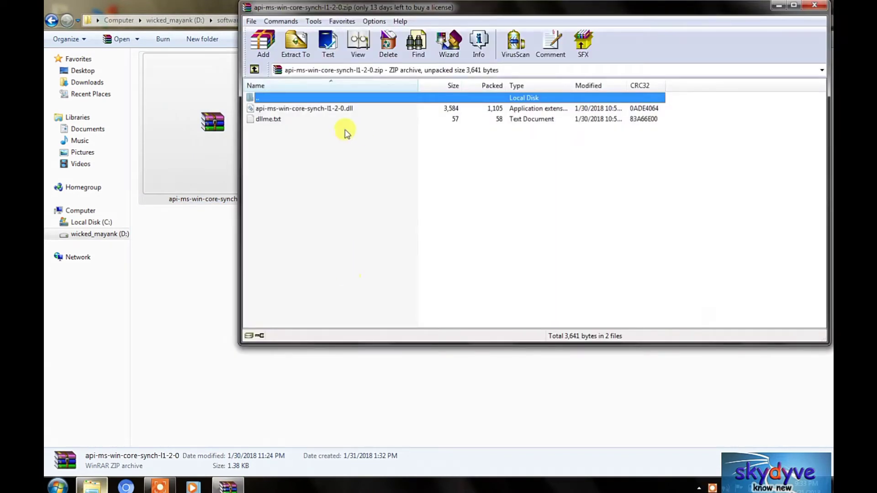
Extract api-ms-win-core-synch-l1-2-0.dll and api-ms-win-crt-runtime-l1-1-0.dll from their ZIP archives into the files folder
click(308, 112)
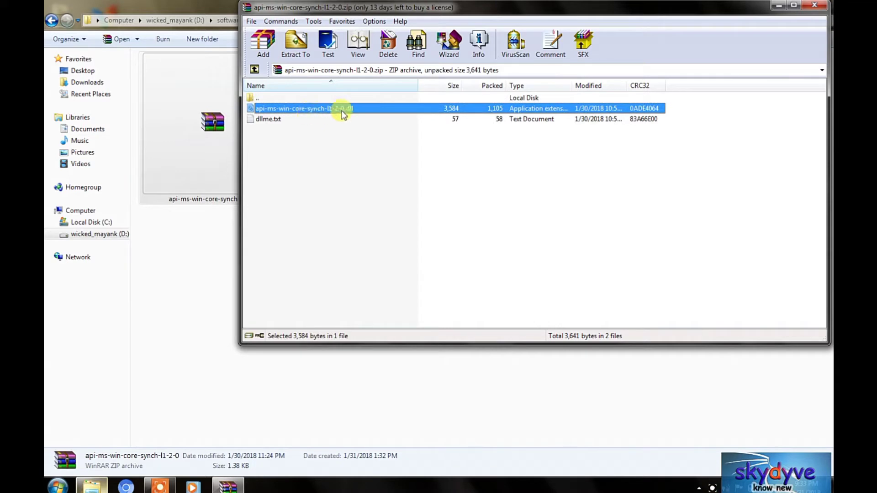
drag(336, 113, 199, 285)
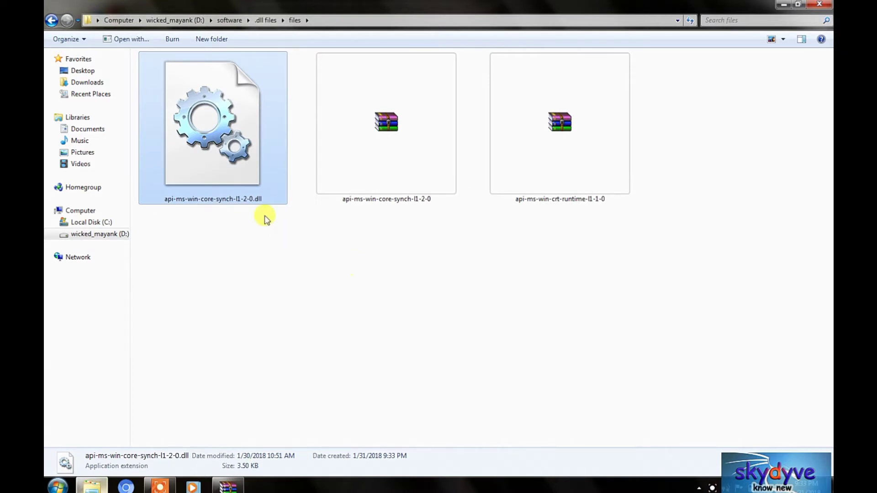
click(560, 126)
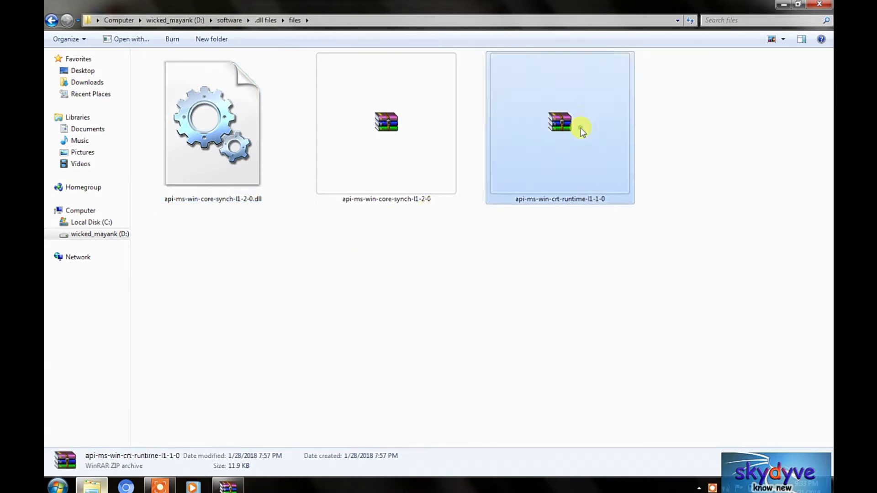
double_click(582, 125)
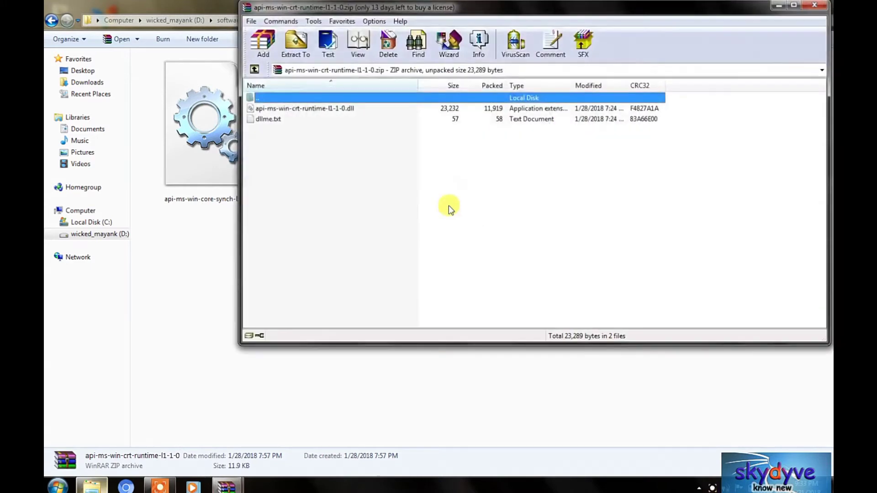
click(325, 110)
drag(208, 258, 209, 259)
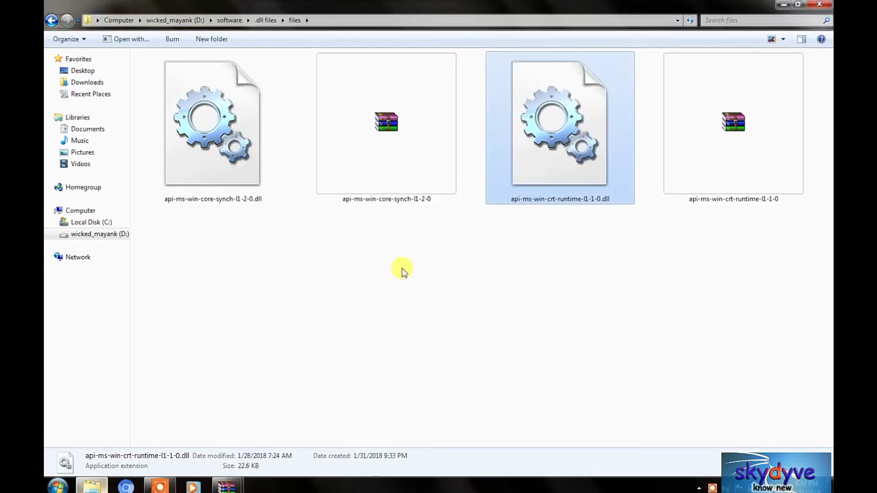
click(623, 282)
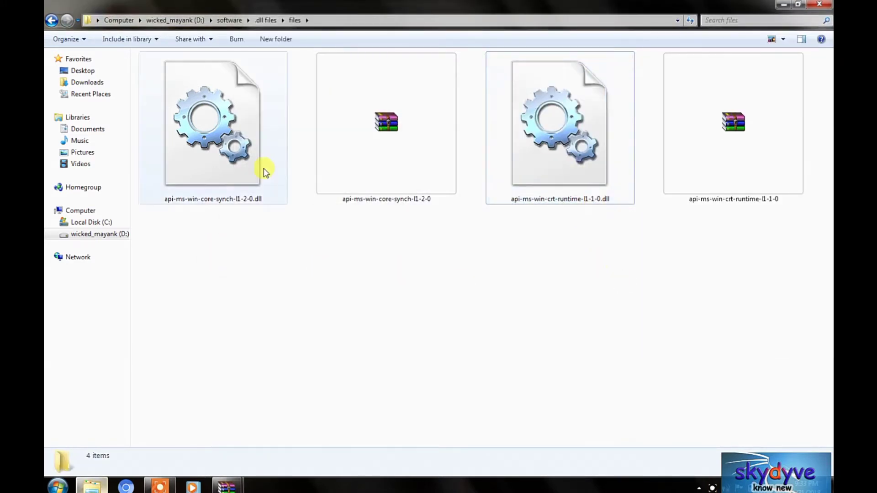
Cut the two extracted DLL files, api-ms-win-core-synch-l1-2-0.dll and api-ms-win-crt-runtime-l1-1-0.dll, from the files folder
click(237, 166)
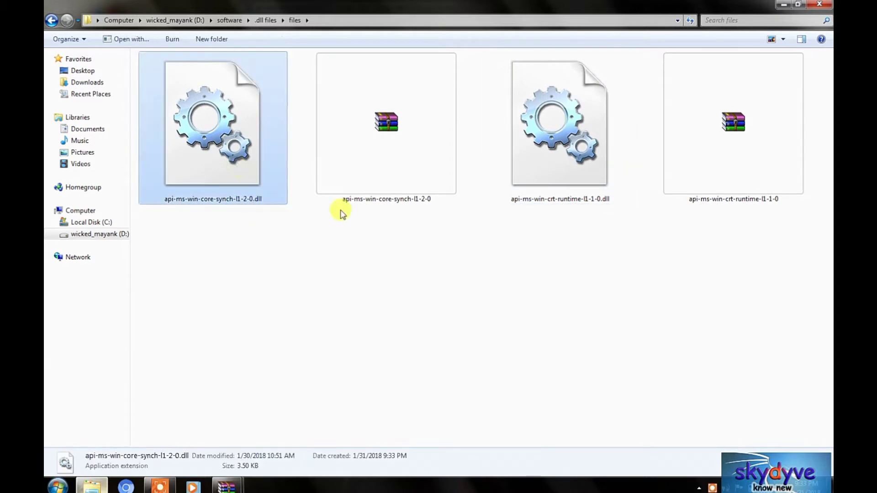
ctrl+click(582, 150)
key(ctrl+x)
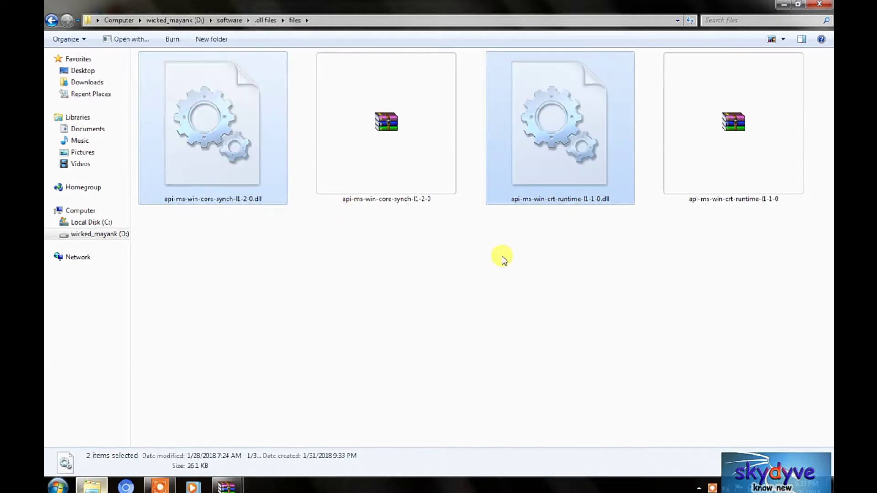
right_click(249, 149)
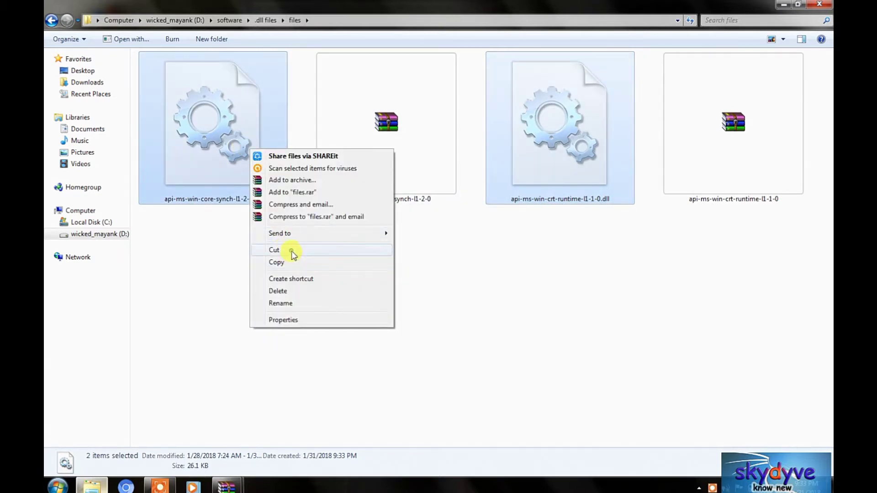
click(290, 251)
Go to the Windows folder on Local Disk (C:) and show its contents as large icons
click(130, 21)
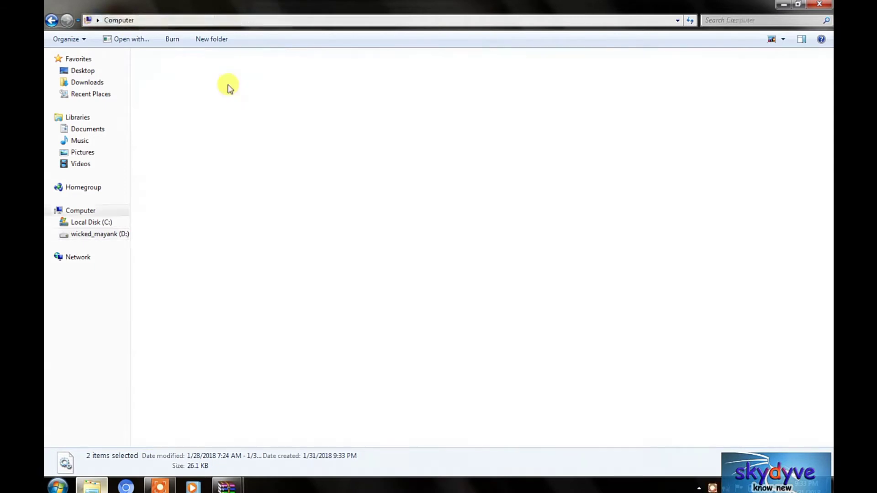
double_click(226, 88)
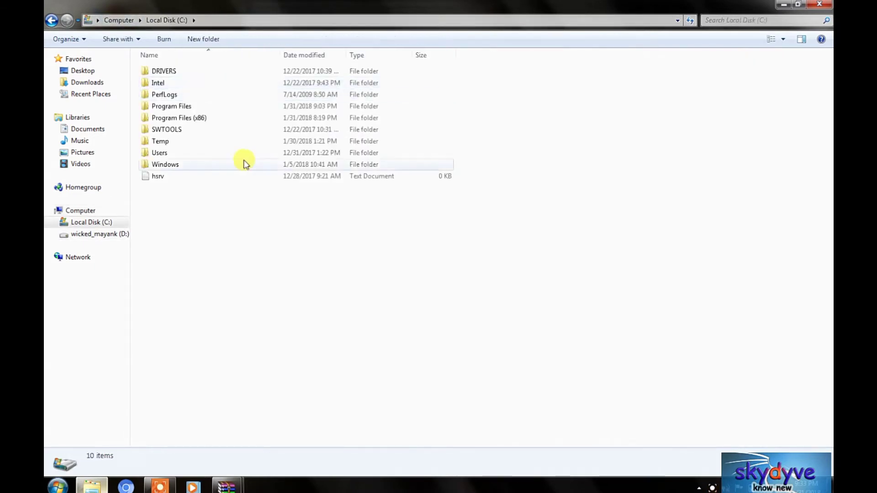
click(783, 39)
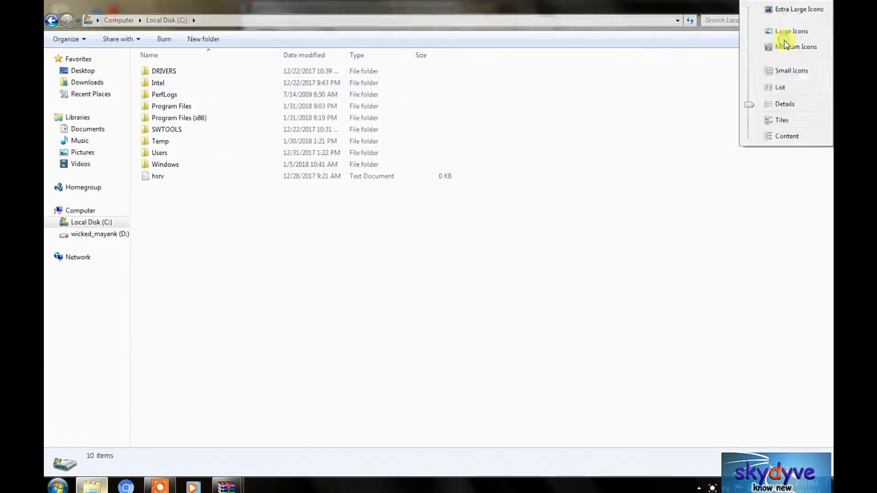
click(788, 31)
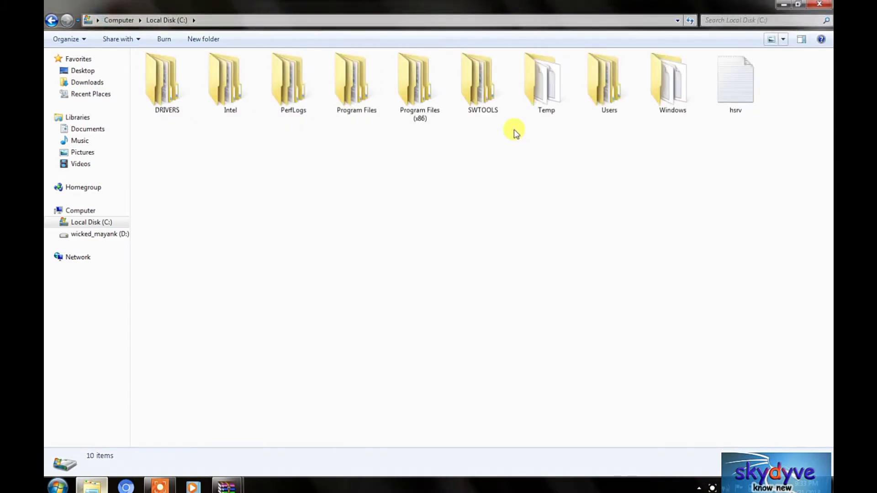
double_click(672, 108)
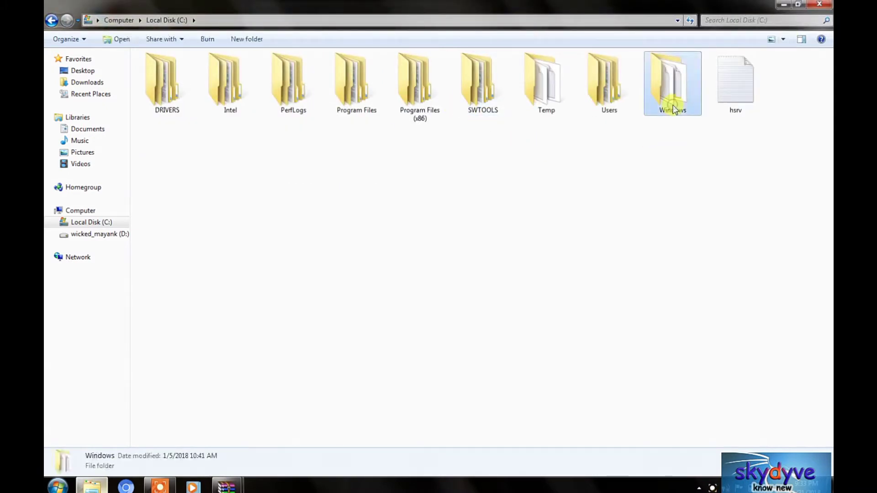
click(783, 39)
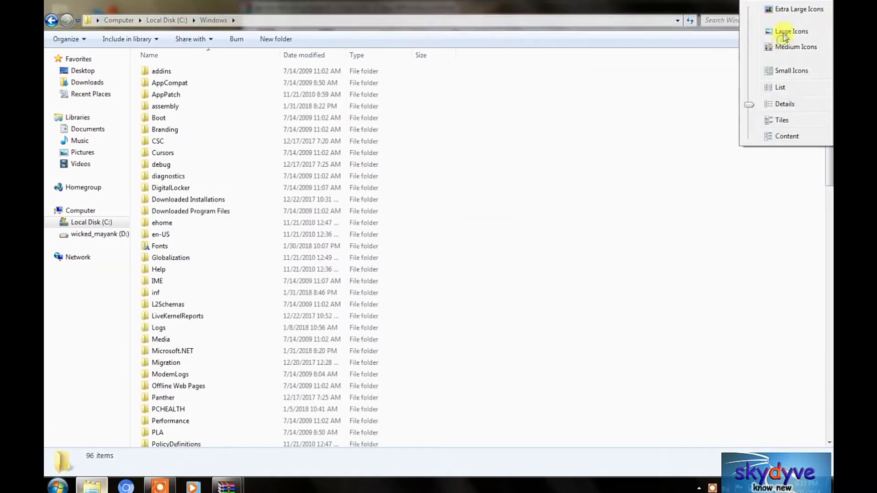
click(784, 30)
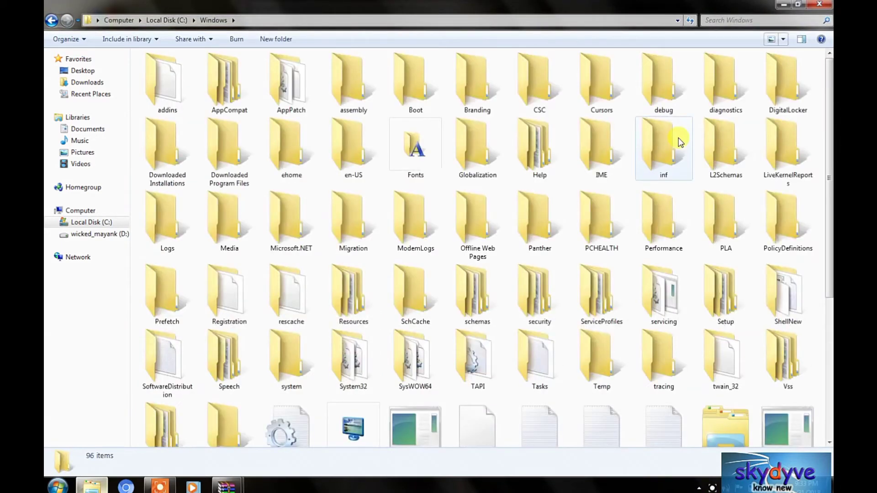
Find the System32 folder inside the Windows folder and open it
key(s)
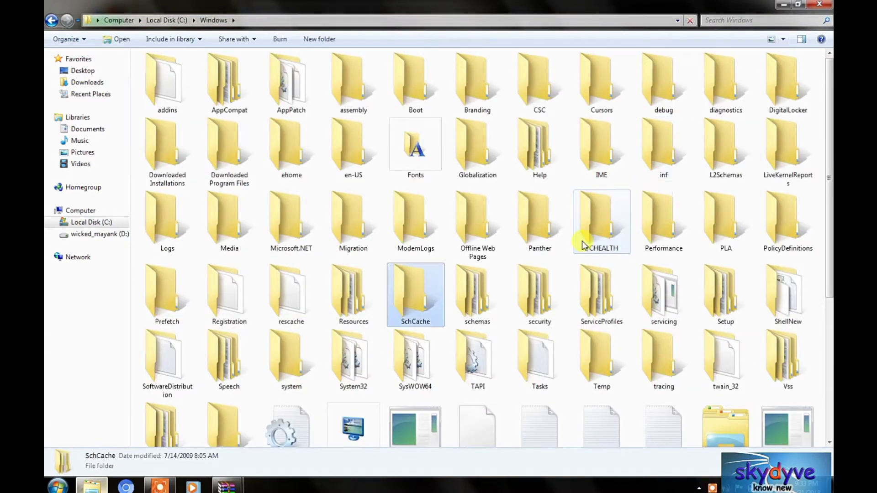
key(e)
key(s)
key(s)
key(s)
key(s)
key(s)
key(s)
key(s)
key(s)
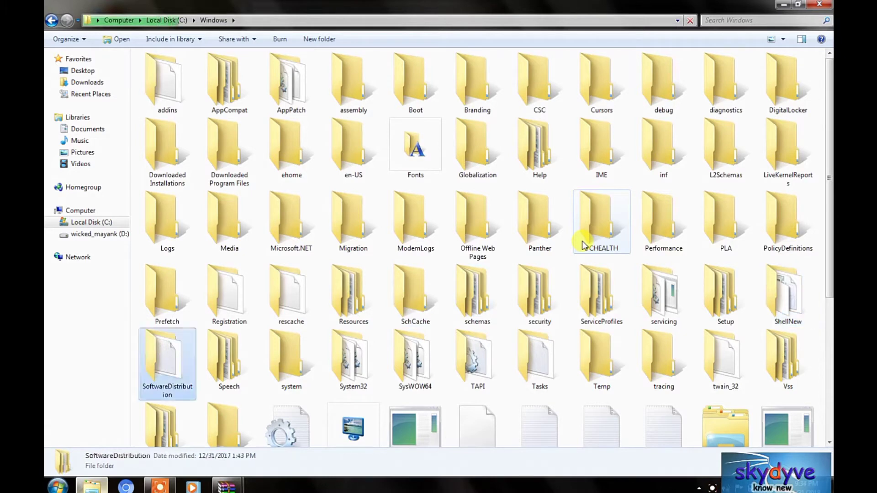
double_click(355, 389)
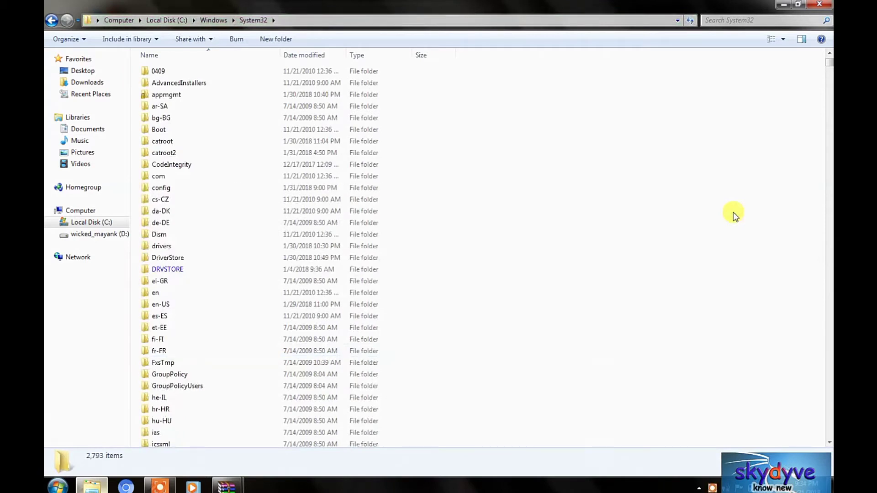
Paste the cut DLL files into System32, replacing the existing copies and granting administrator permission for the move
key(ctrl+v)
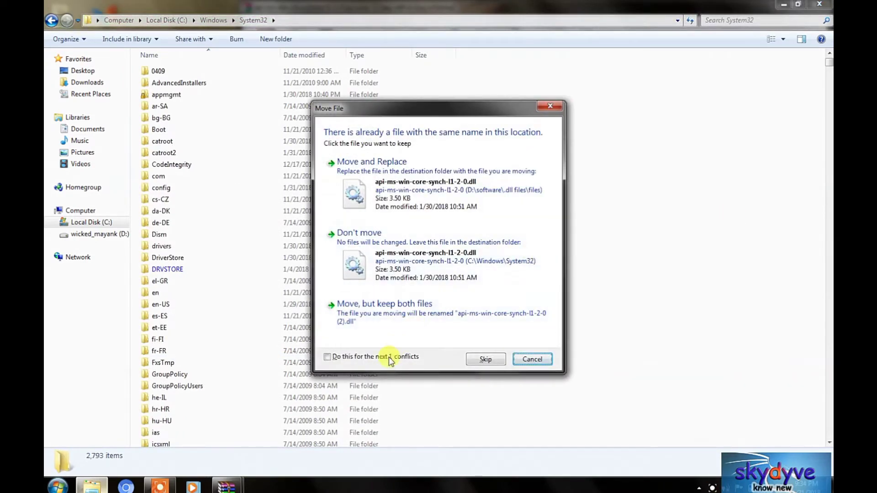
click(443, 191)
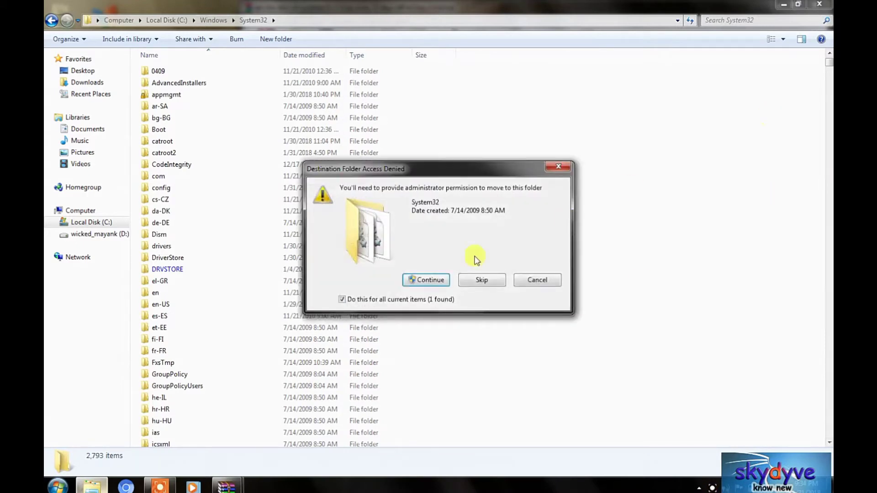
click(427, 281)
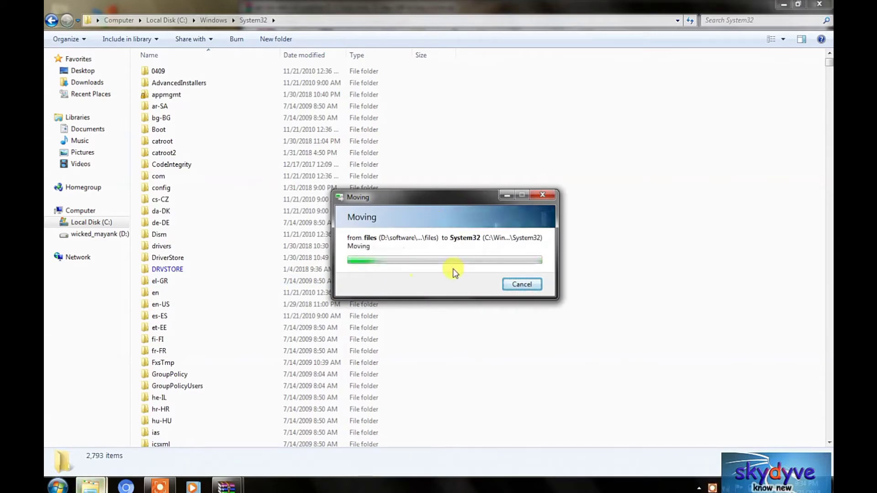
Locate and select both api-ms-win DLL files in System32, and switch the folder view to large icons
click(376, 291)
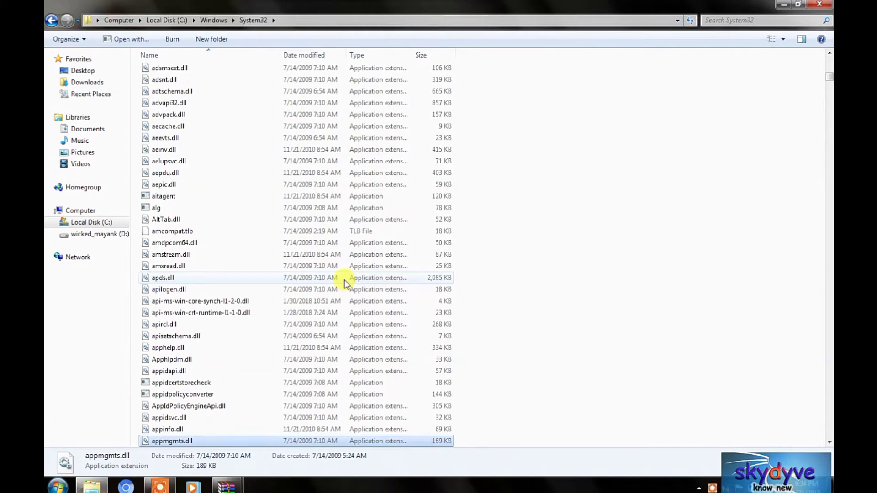
click(330, 303)
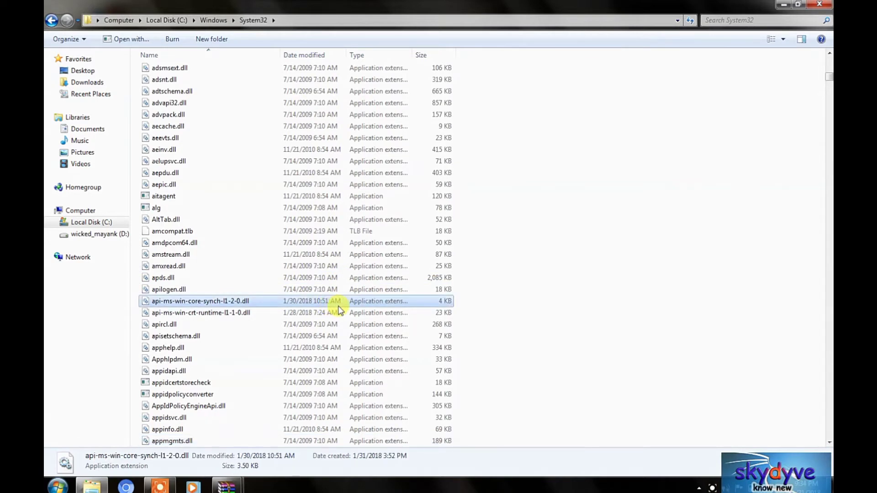
ctrl+click(293, 312)
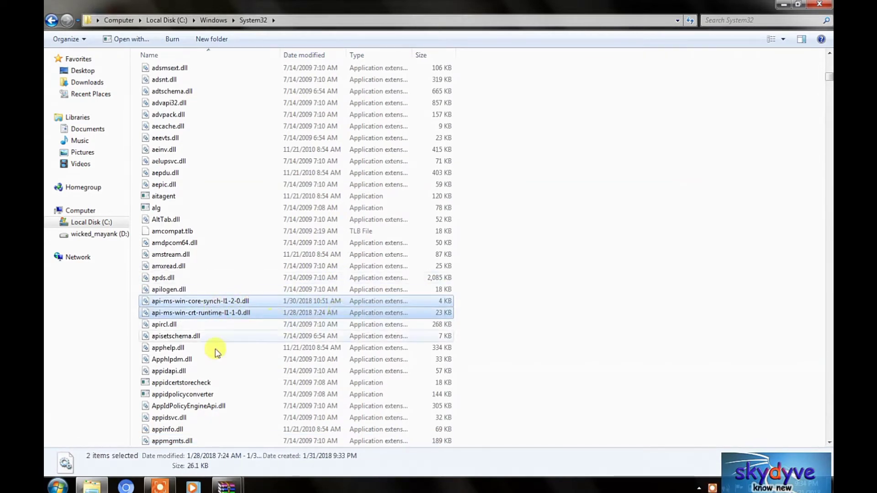
click(783, 40)
click(785, 35)
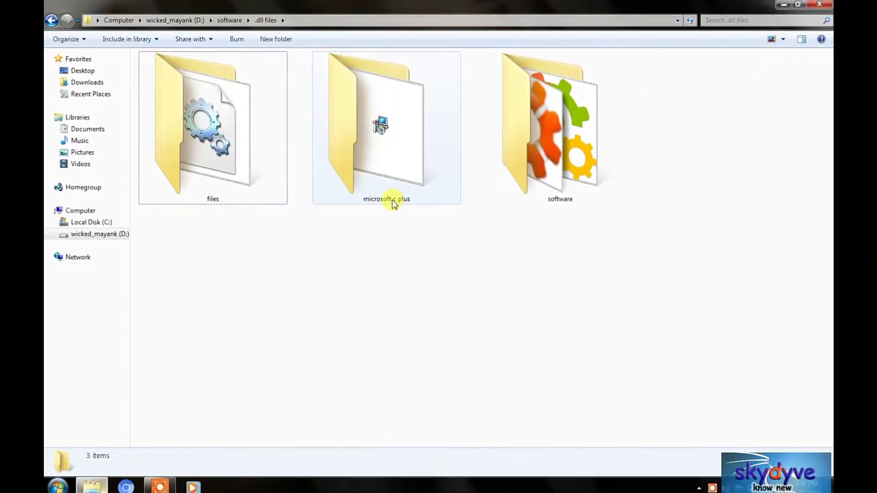
Run the microsoft c++ installer from the microsoft c plus folder, repair the Visual C++ 2015 Redistributable (x64), and close the setup
double_click(396, 166)
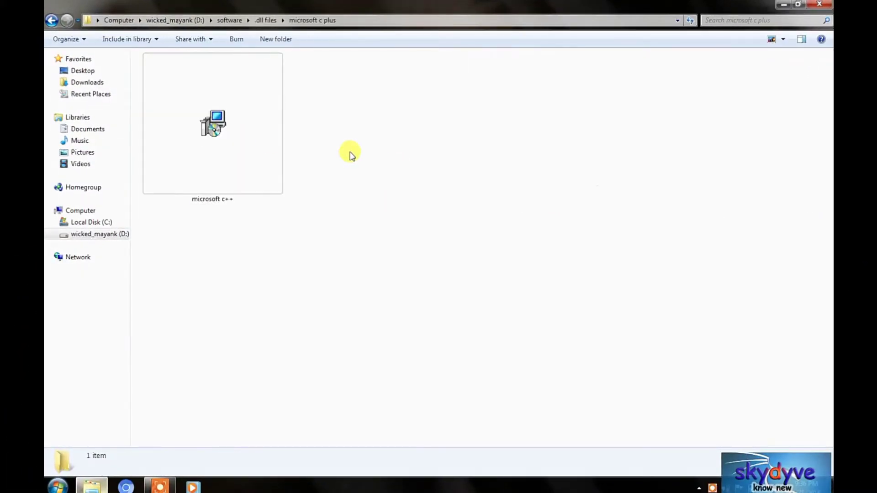
click(264, 145)
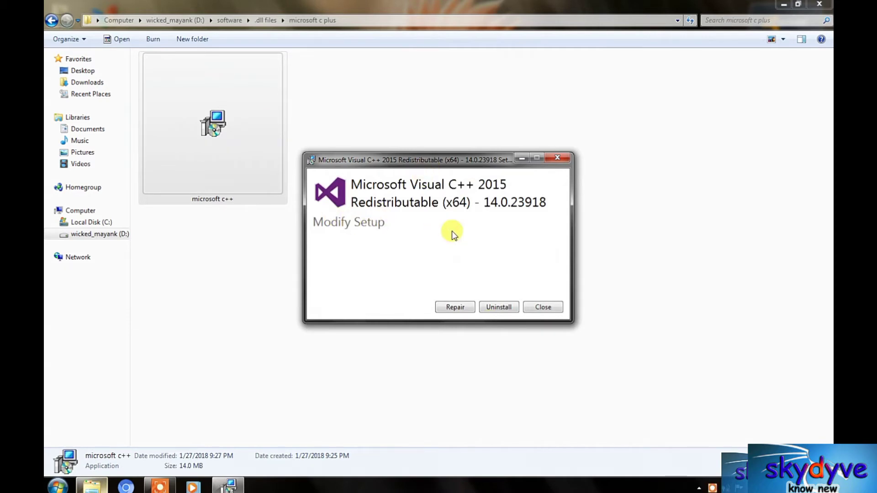
click(456, 307)
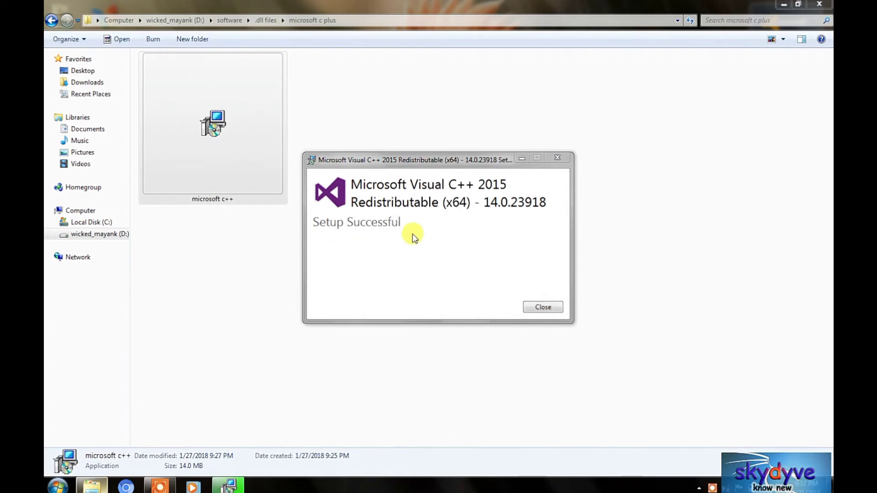
click(544, 306)
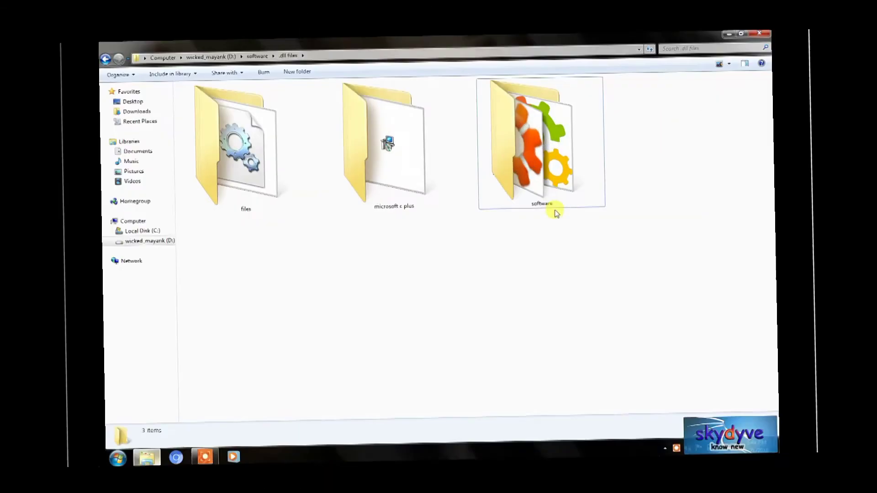
Install the DLL-Files.com Client from clientsetup_d-0 in the software folder, accepting its license agreement
double_click(539, 165)
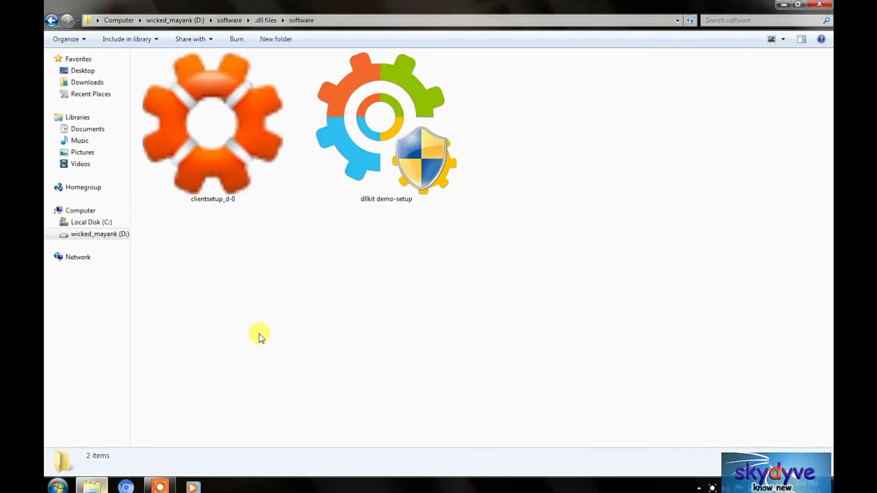
double_click(181, 149)
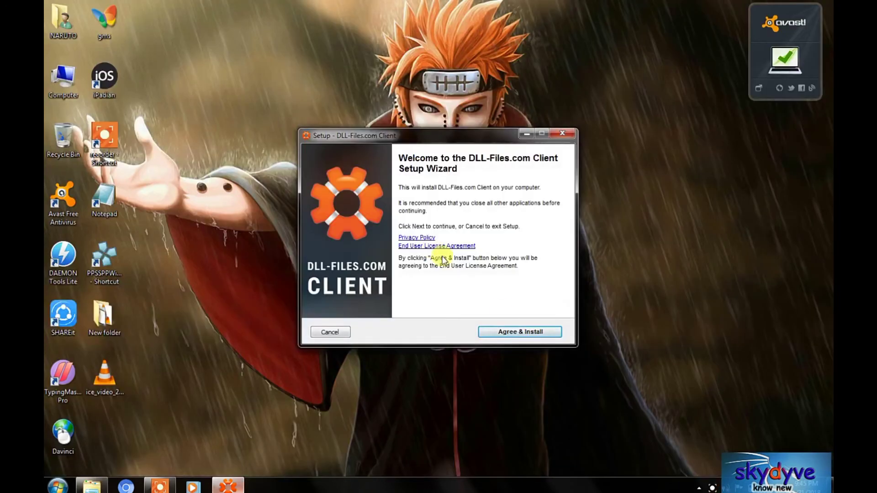
click(515, 336)
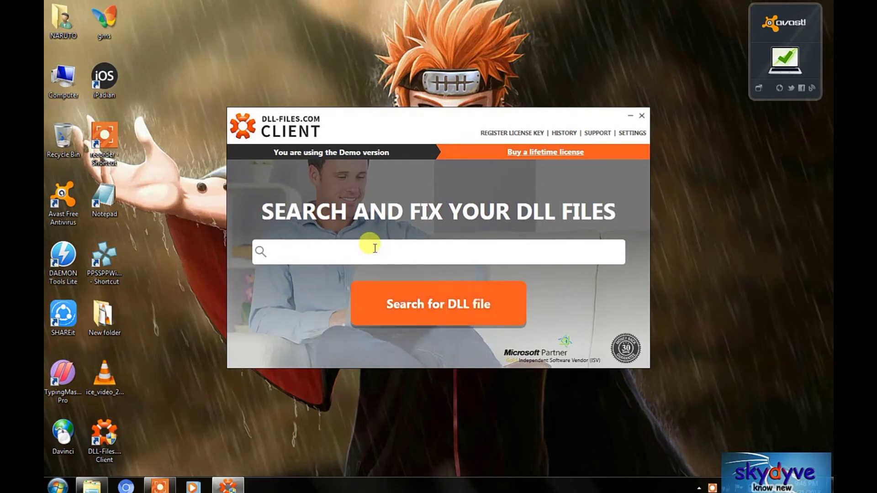
Search for the DLL "asi-msi-crt-runti" in the DLL-Files.com Client
text(asi-msi-crt-runti)
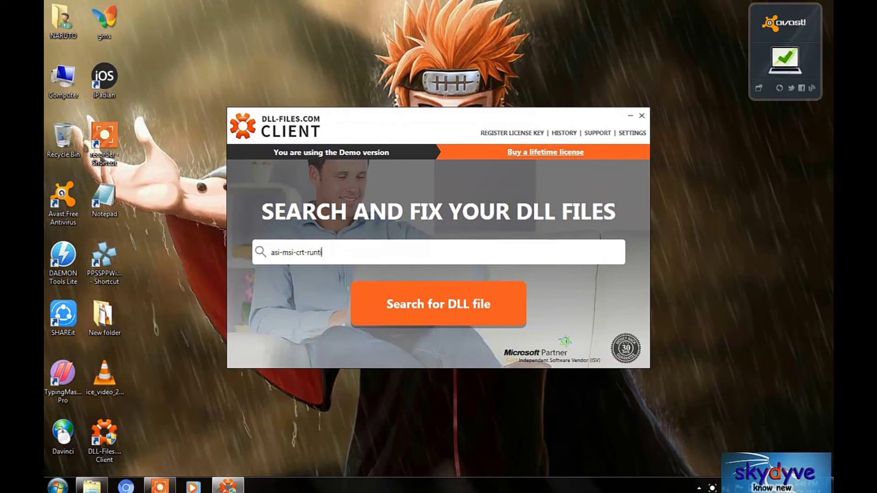
click(429, 317)
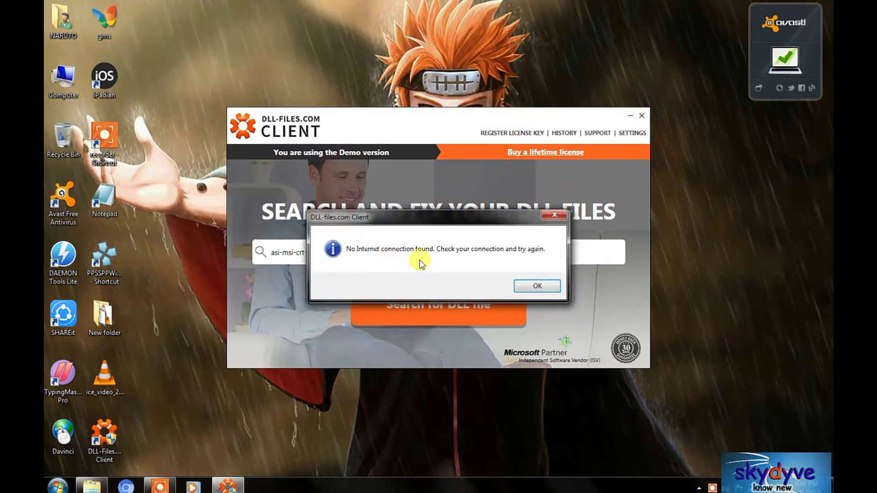
Dismiss the connection message and close the DLL-Files.com Client
click(538, 286)
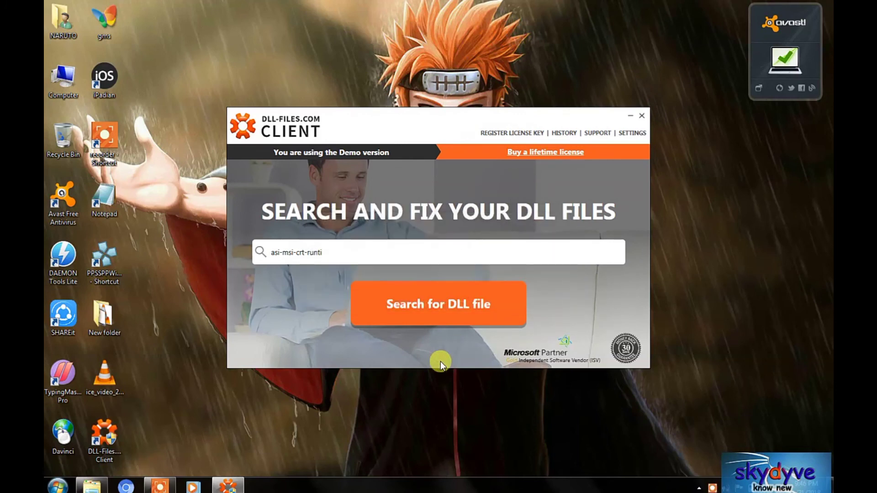
key(alt+F4)
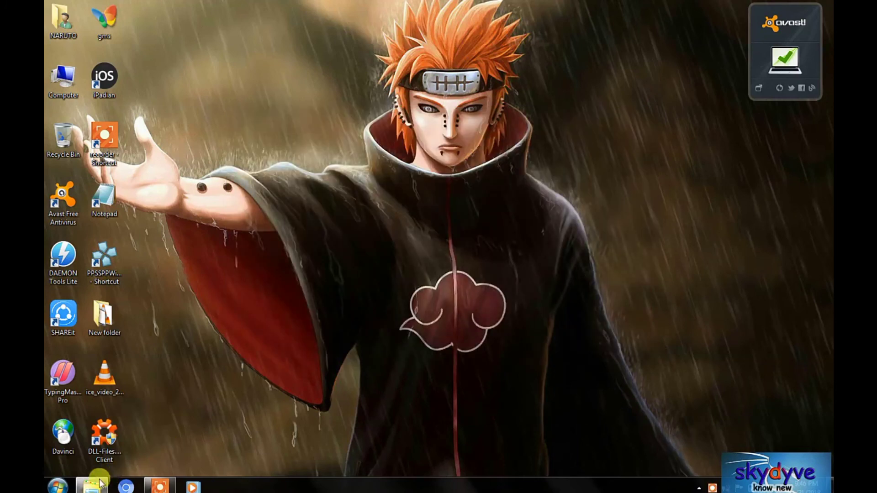
Run dllkit demo-setup from the software folder and try to install DllKit PRO, accepting its terms
click(100, 483)
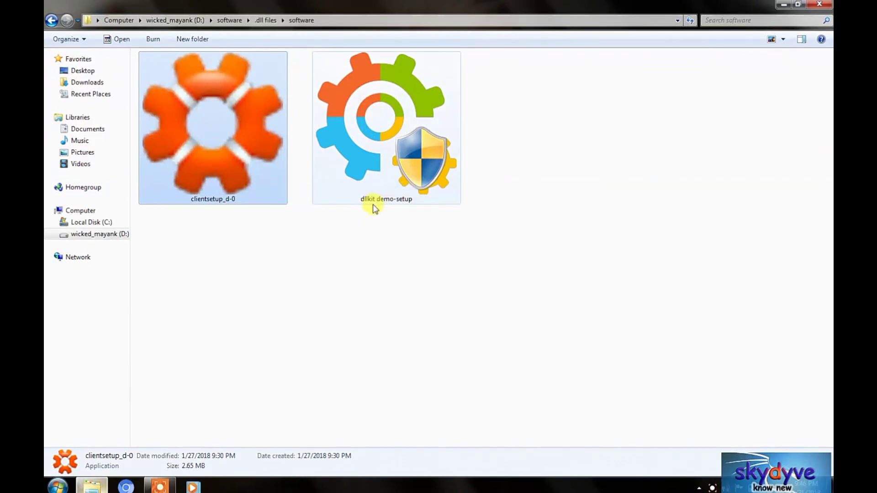
double_click(394, 164)
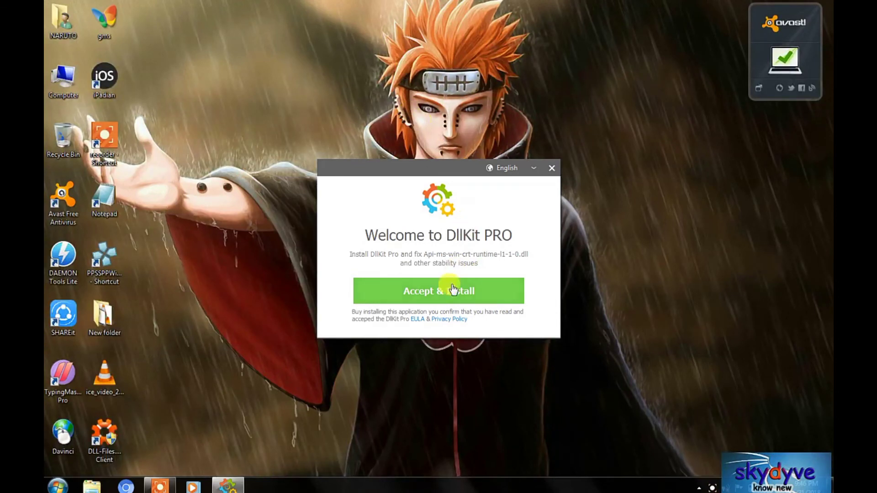
click(450, 296)
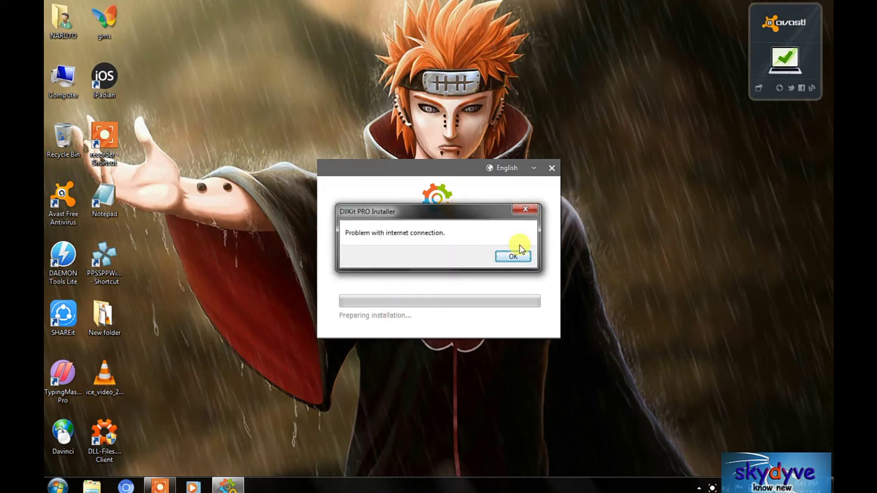
click(514, 257)
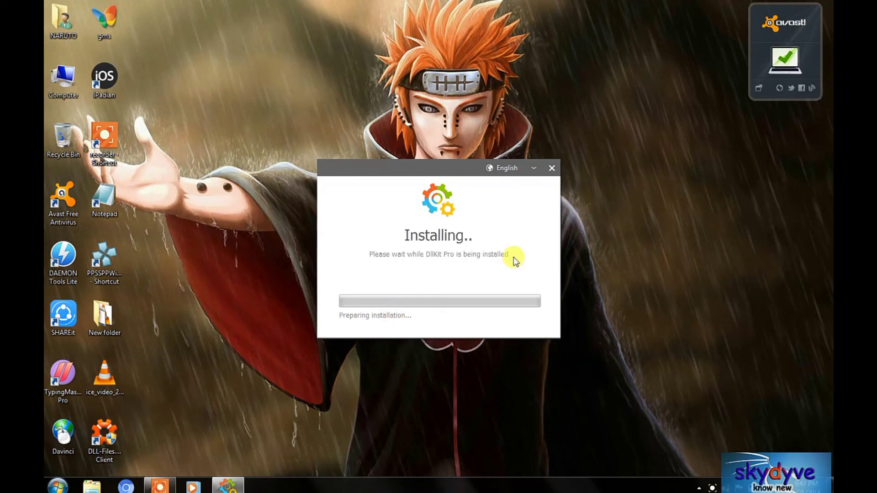